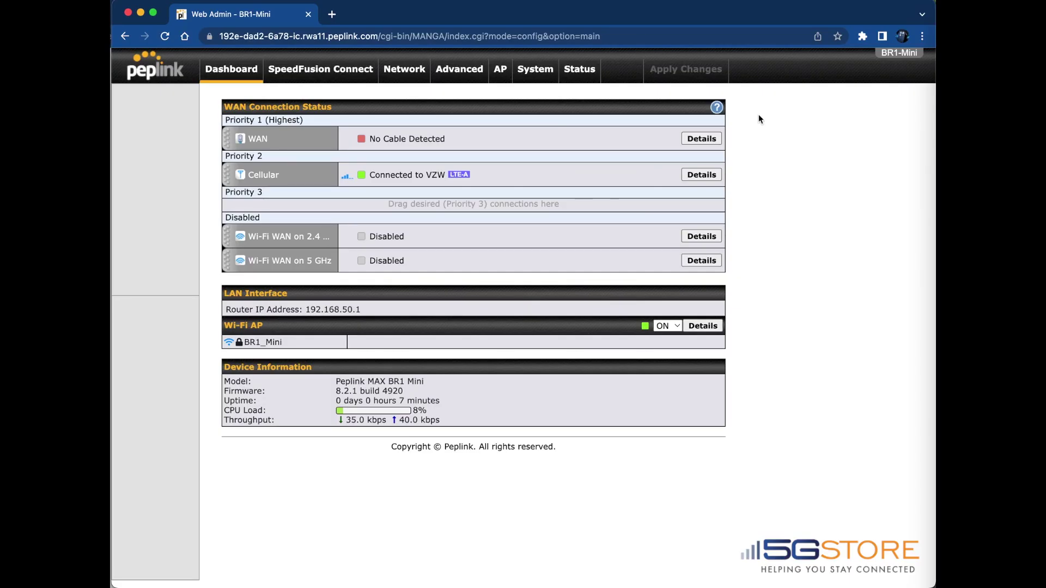
Enable SpeedFusion relay mode with cloud location United States, Chicago (CHI), save and apply it
click(315, 73)
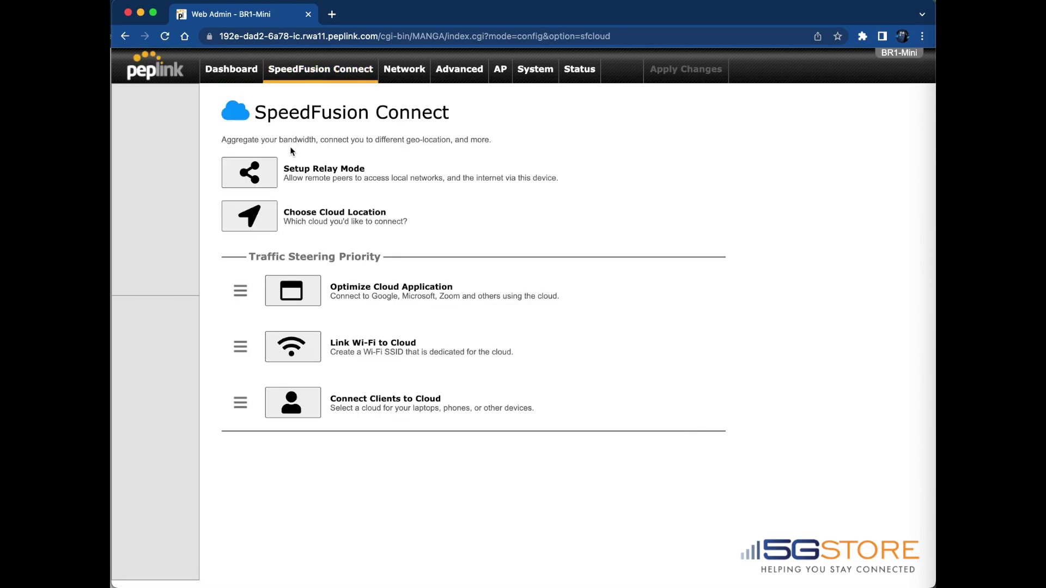
click(251, 180)
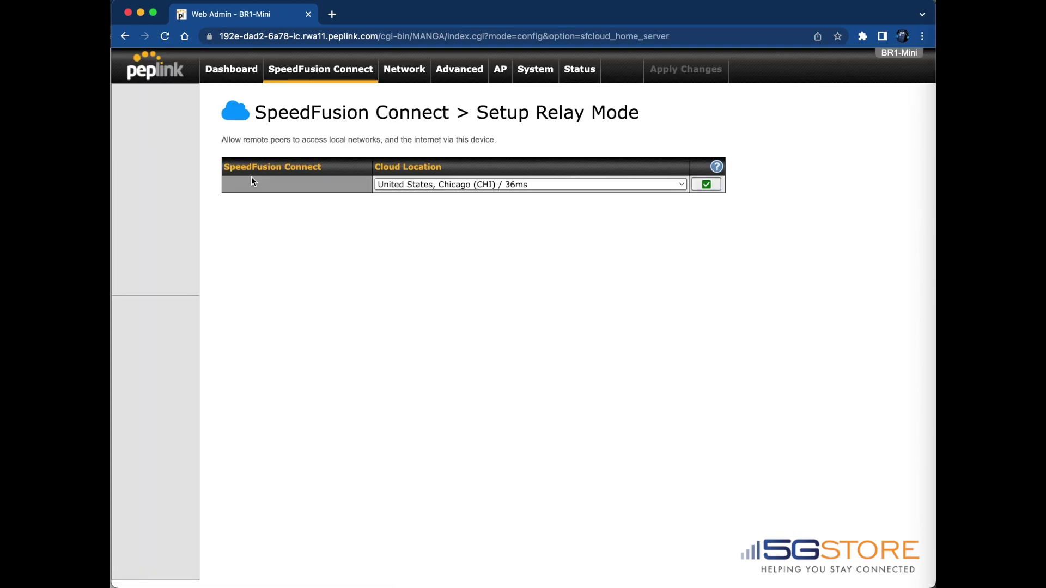
click(619, 185)
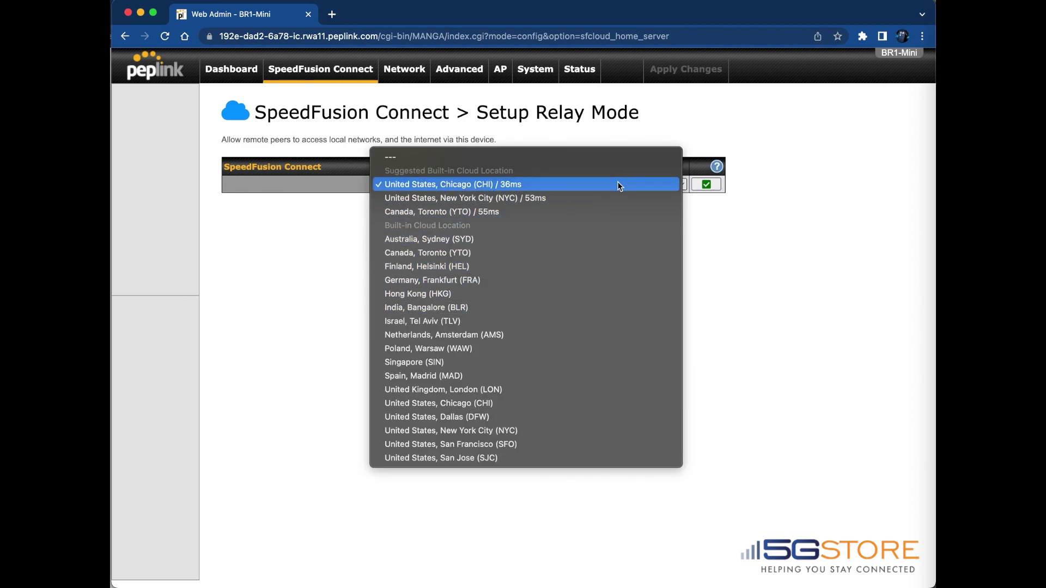
click(616, 185)
click(706, 184)
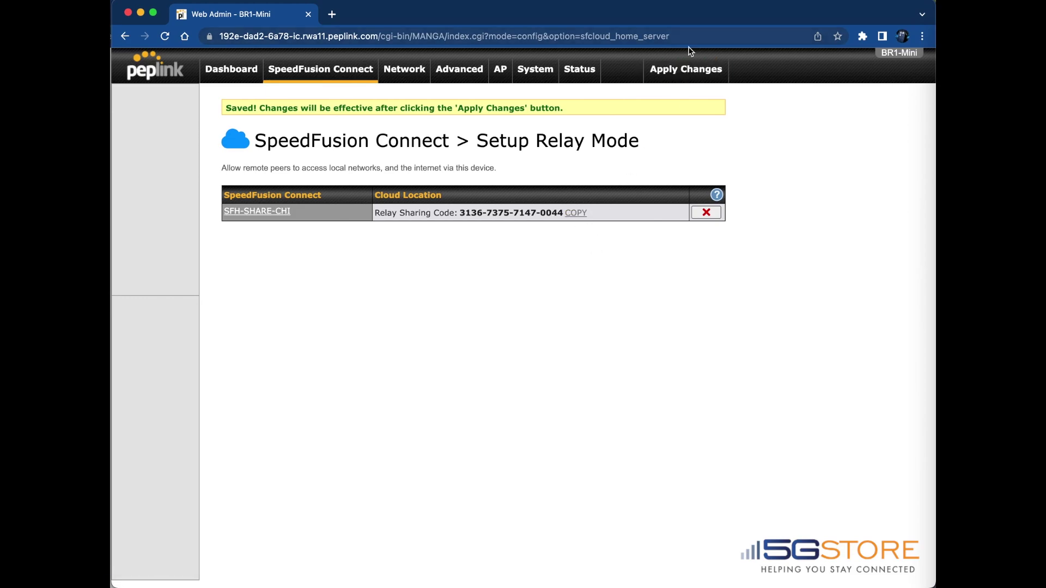
click(684, 71)
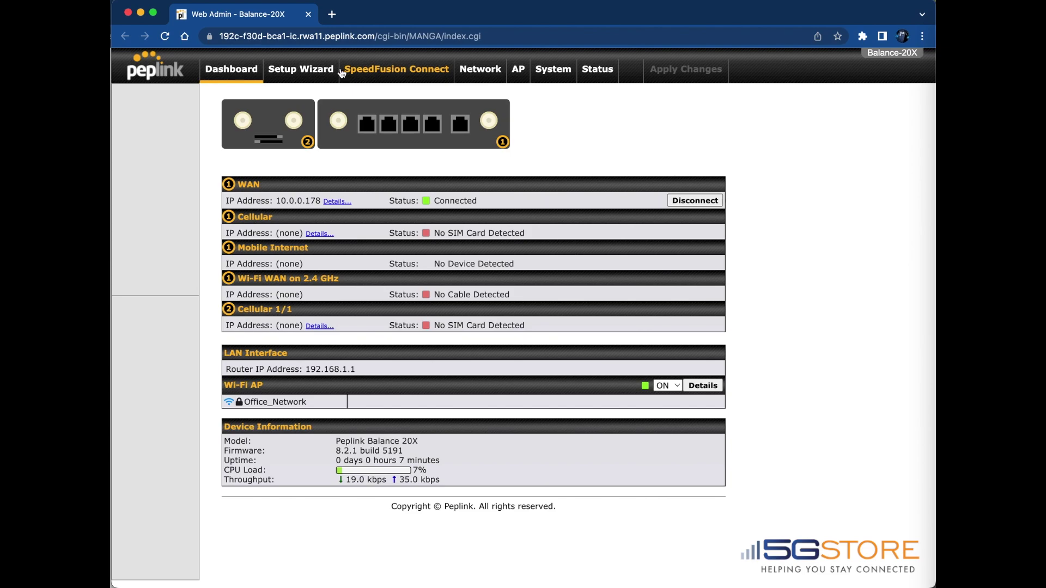
Add a Home Sharing cloud location from the pasted relay sharing code, save and apply it
click(356, 73)
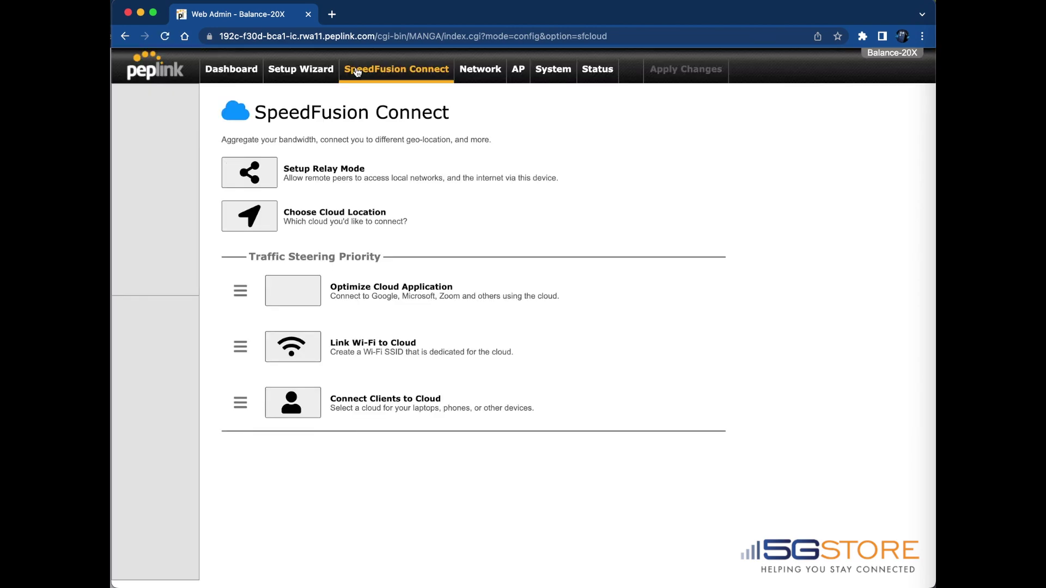
click(251, 225)
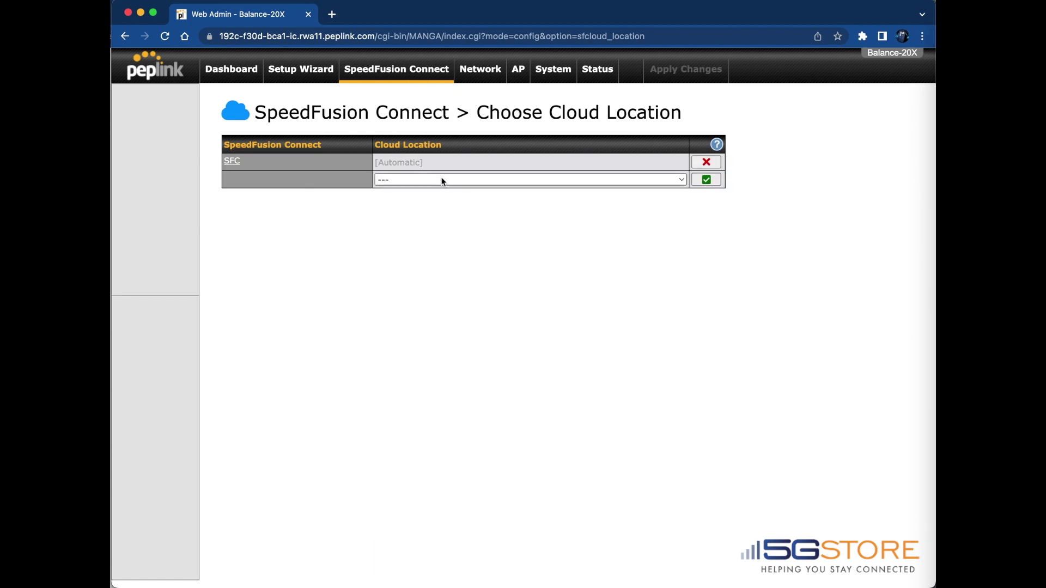
click(443, 180)
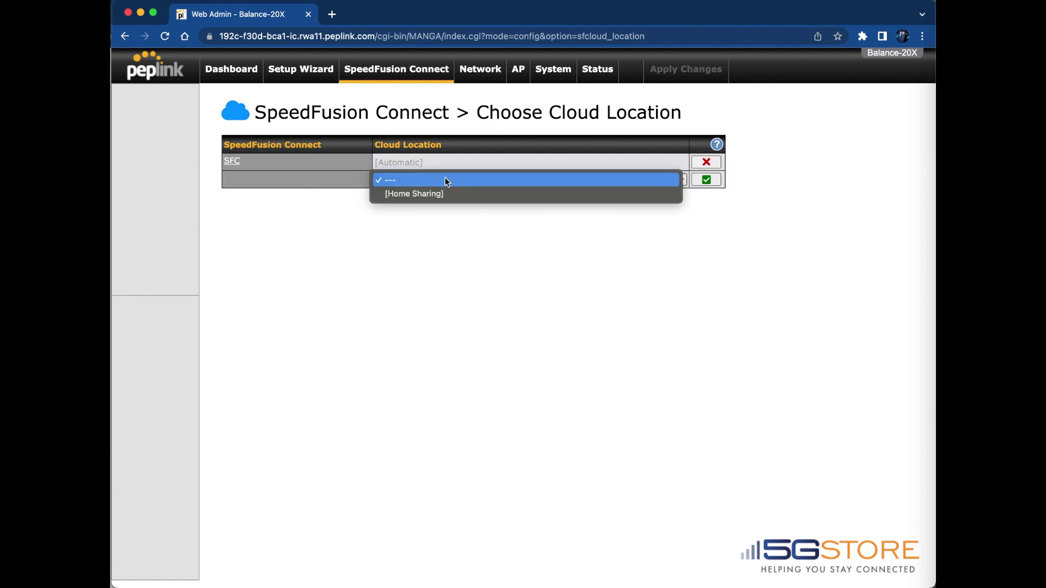
click(444, 194)
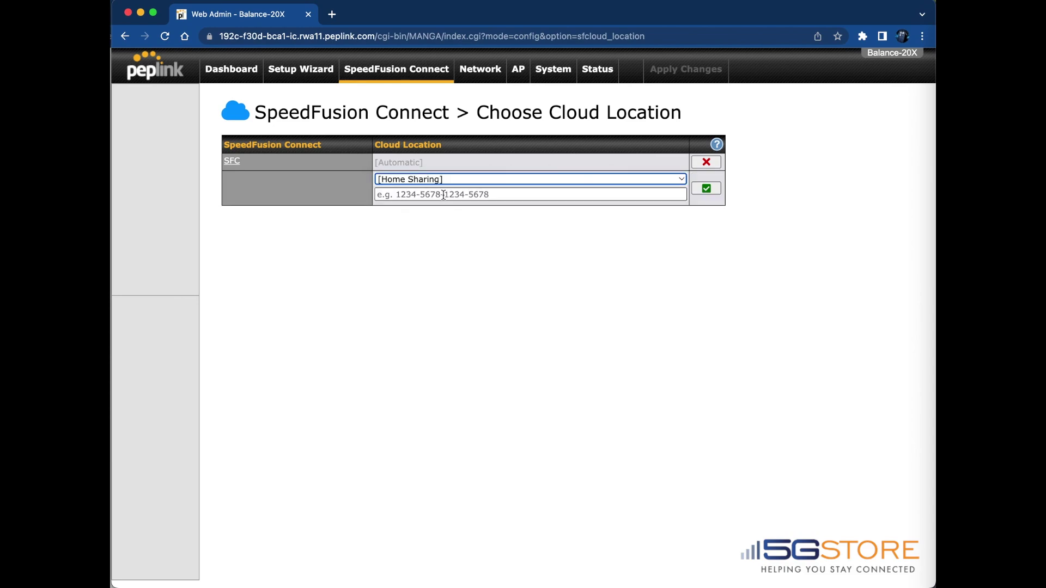
click(444, 195)
key(super+v)
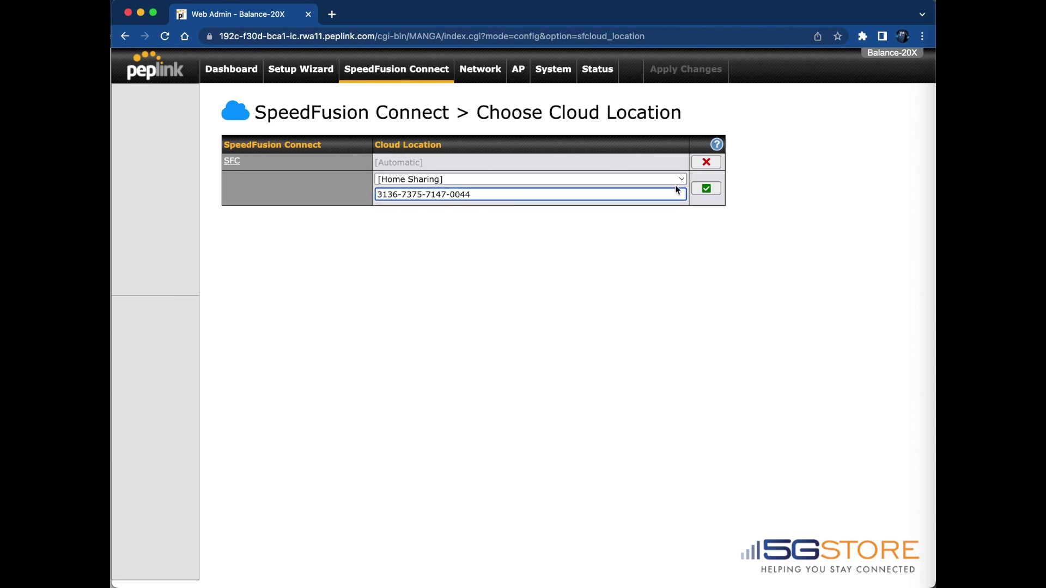
click(706, 190)
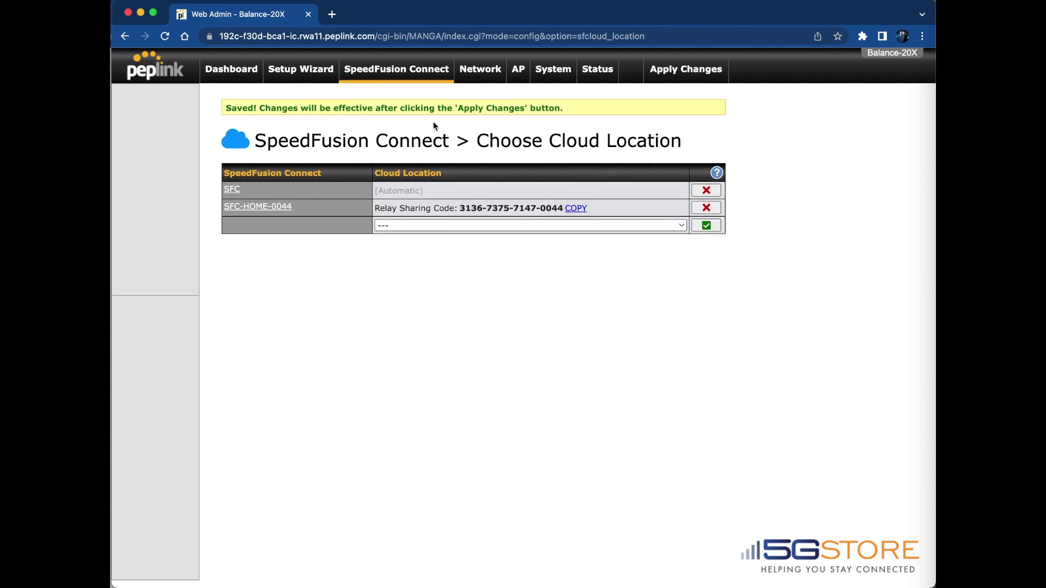
click(673, 75)
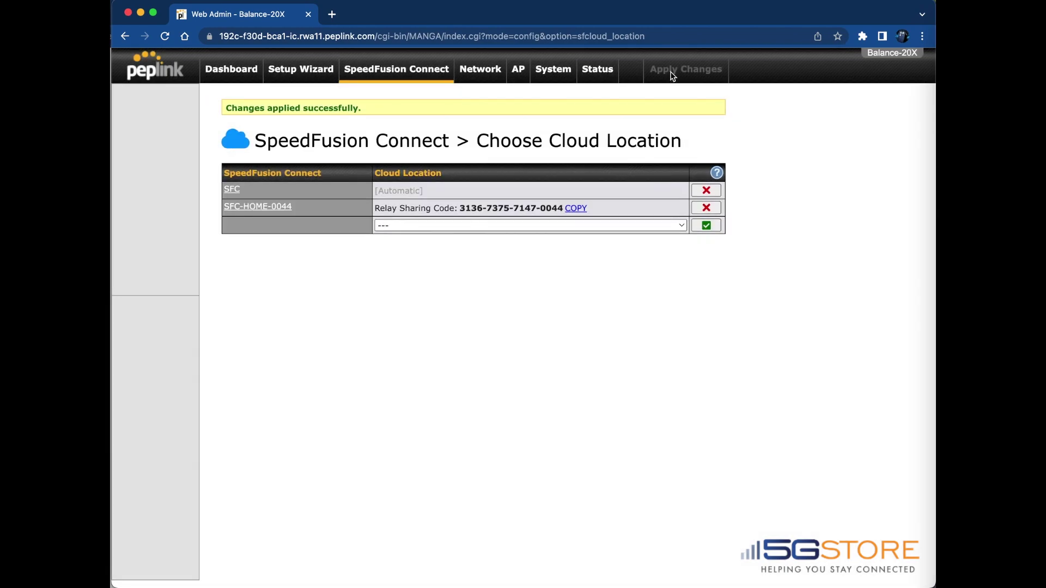
Check the dashboard until SFC-HOME-0044 shows Established, then go to the Network page
click(231, 74)
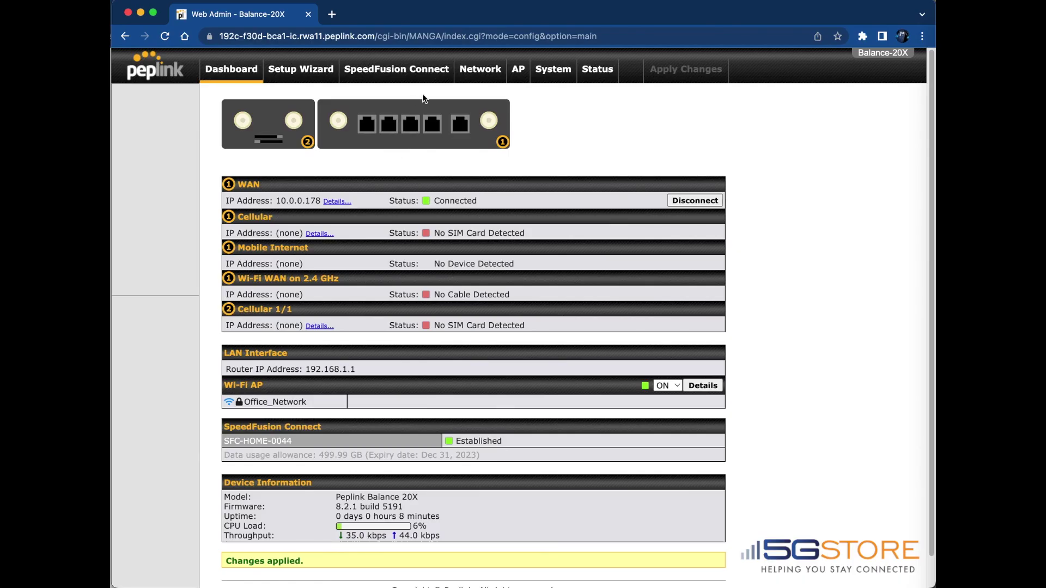
click(482, 70)
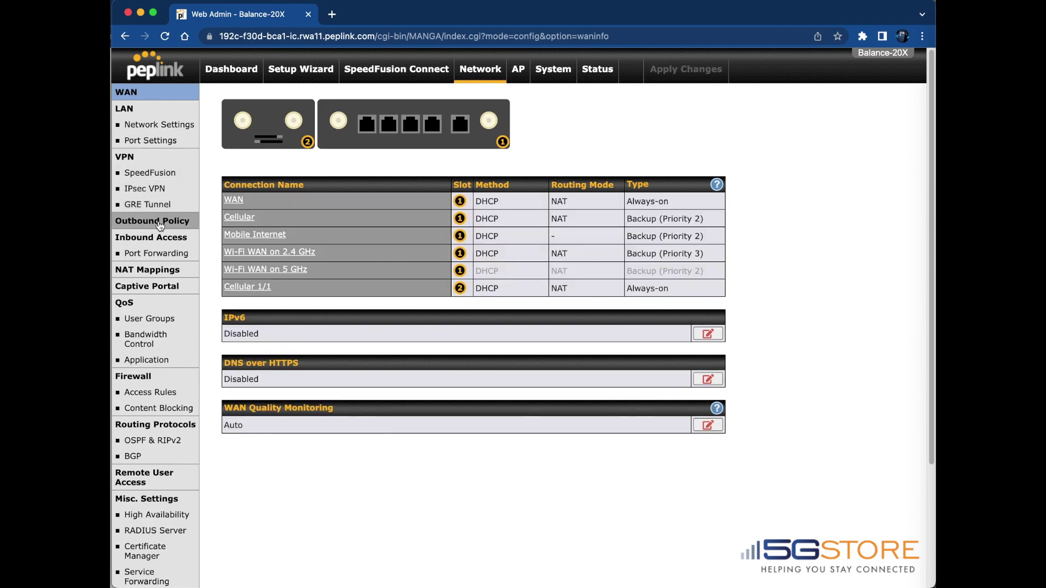
Create outbound rule SpeedFusionRelay: destination Any, Priority algorithm, Cloud: SFC-HOME-0044 highest, then save
click(159, 224)
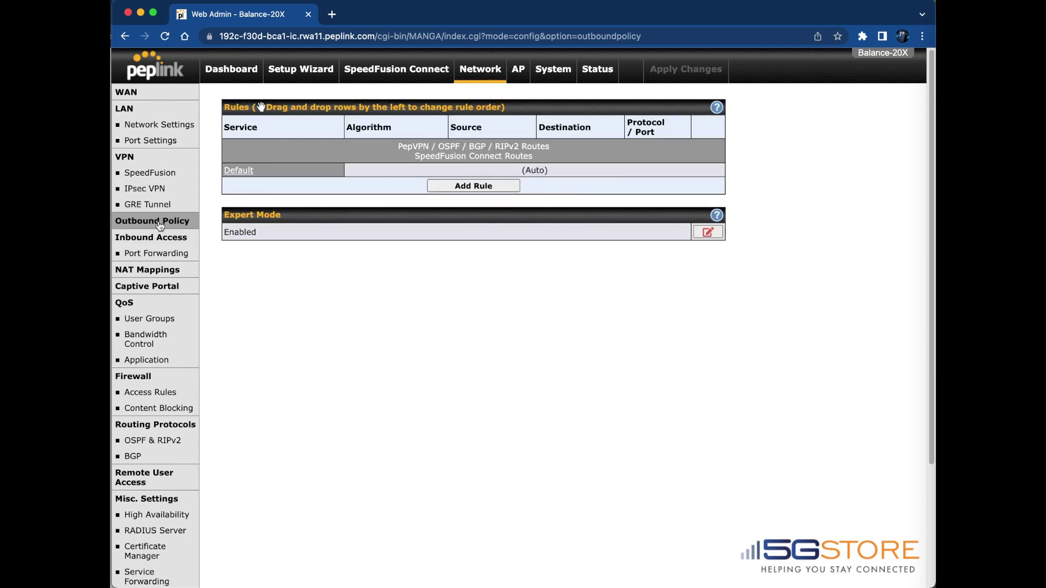
click(457, 186)
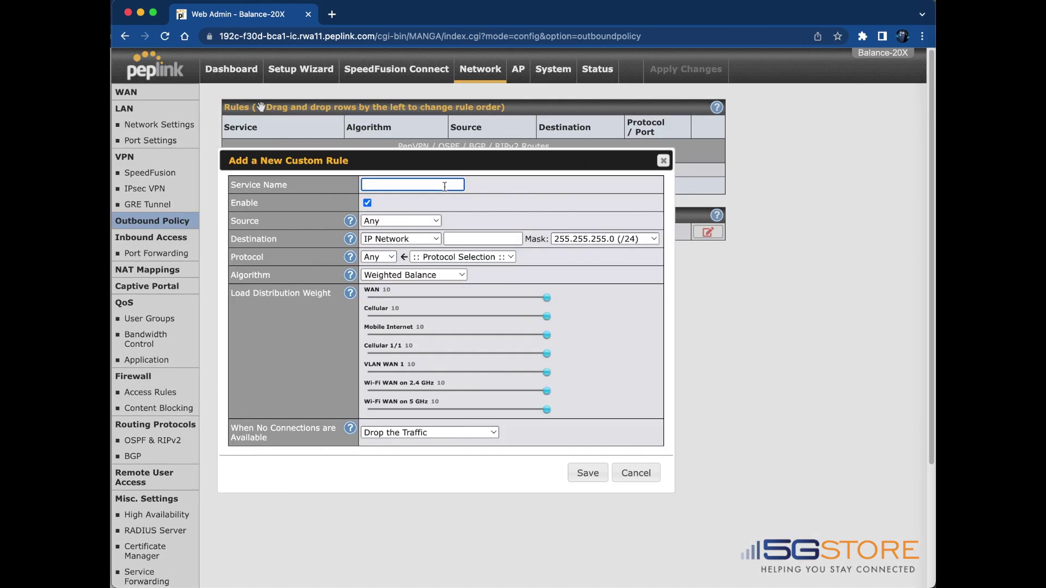
text(SpeedFusionRelay)
click(423, 233)
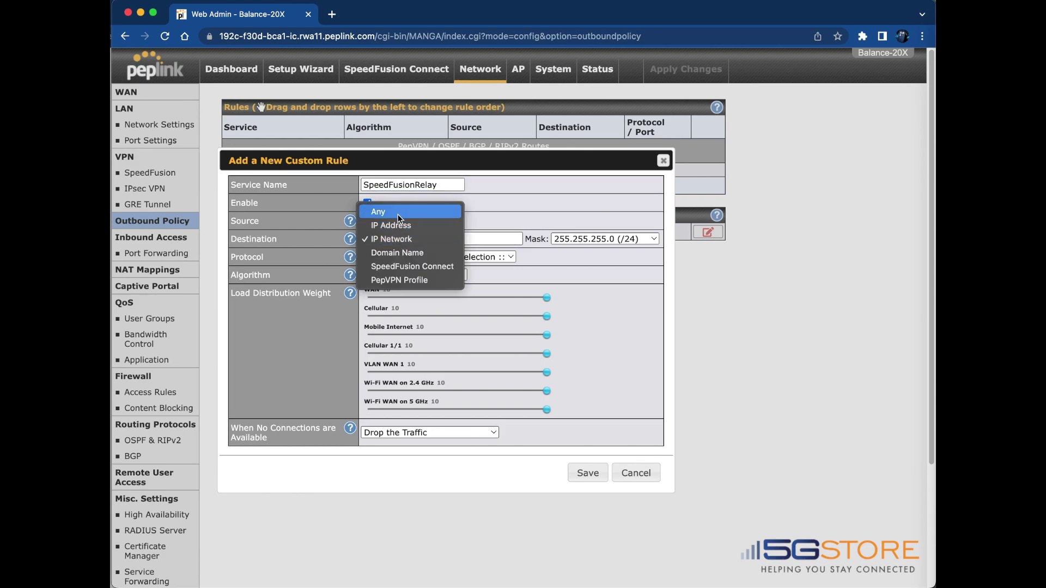
click(398, 213)
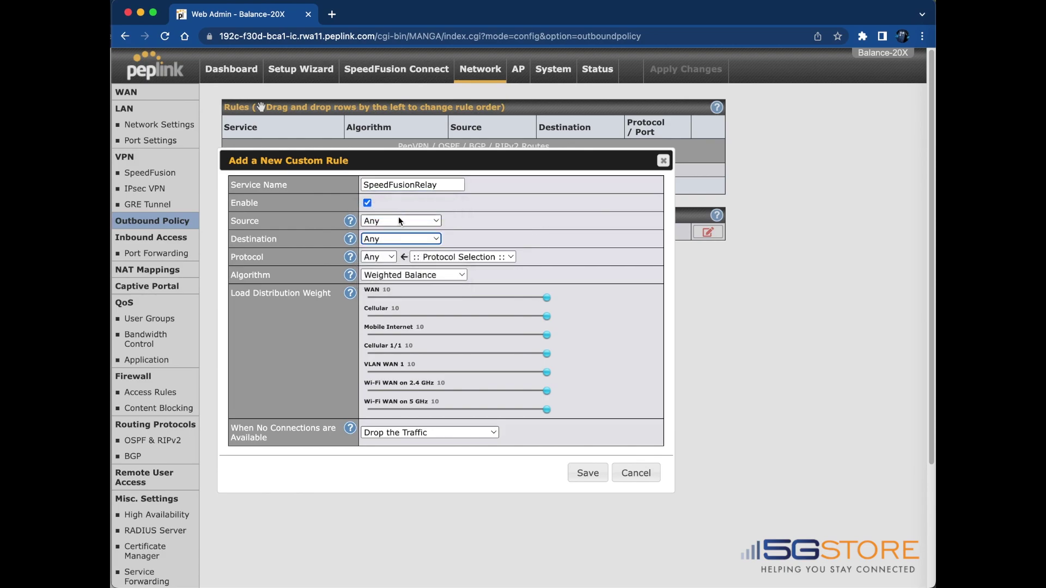
click(400, 276)
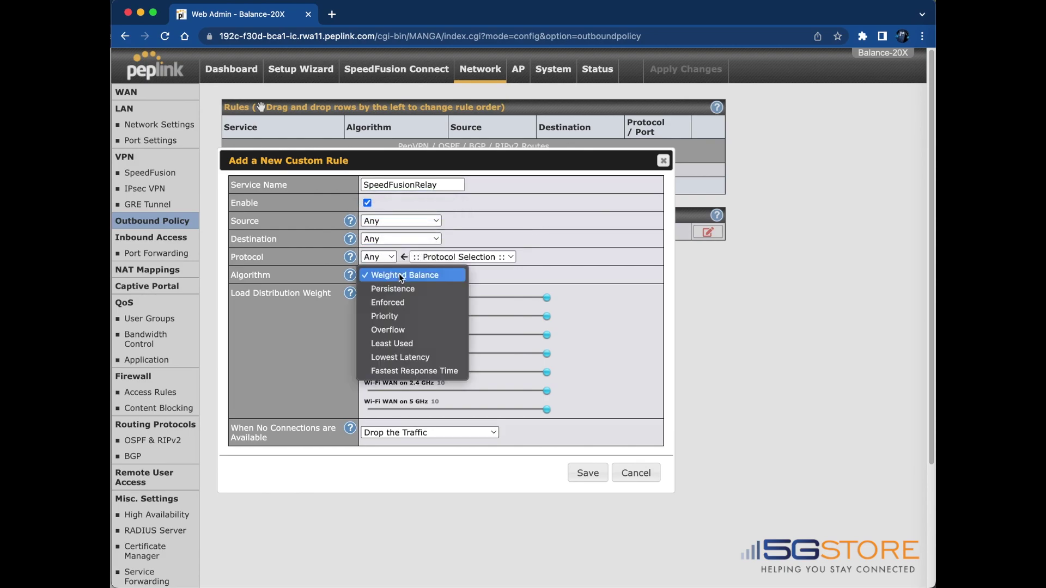
click(404, 316)
drag(520, 318, 413, 305)
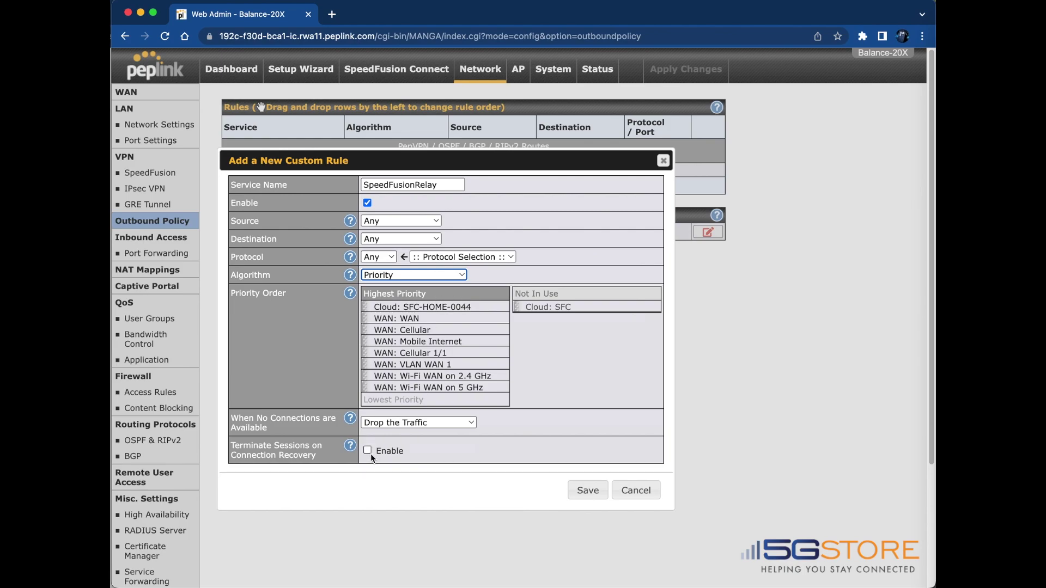
click(586, 493)
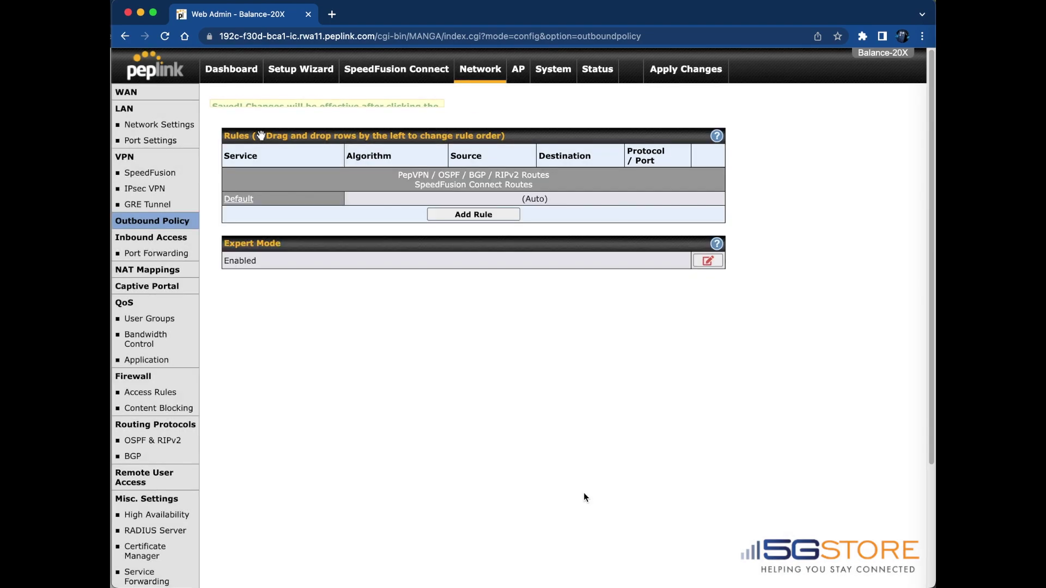
Apply the SpeedFusionRelay outbound rule and go back to the Balance 20X dashboard
click(685, 71)
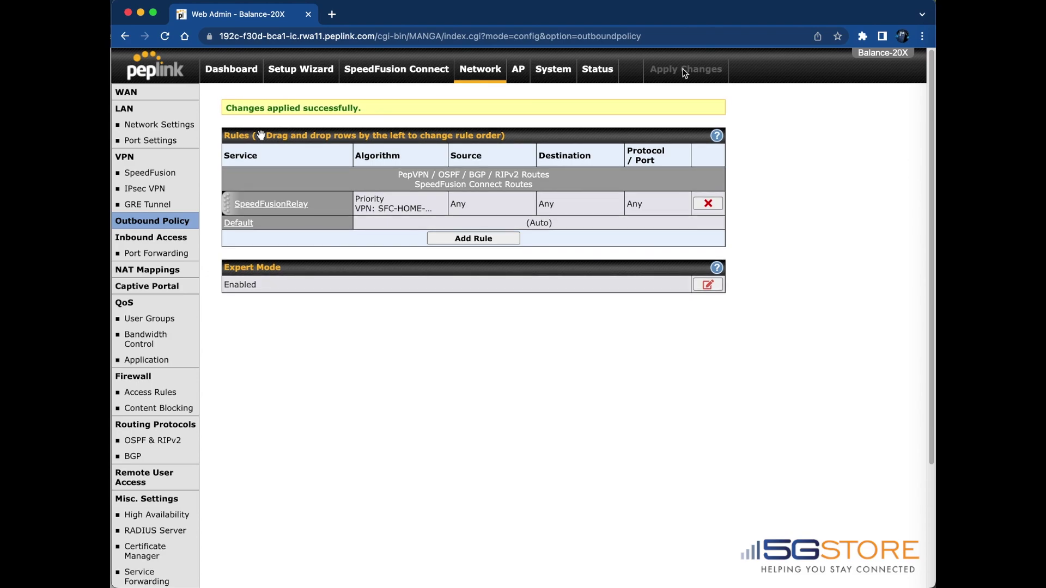
click(244, 69)
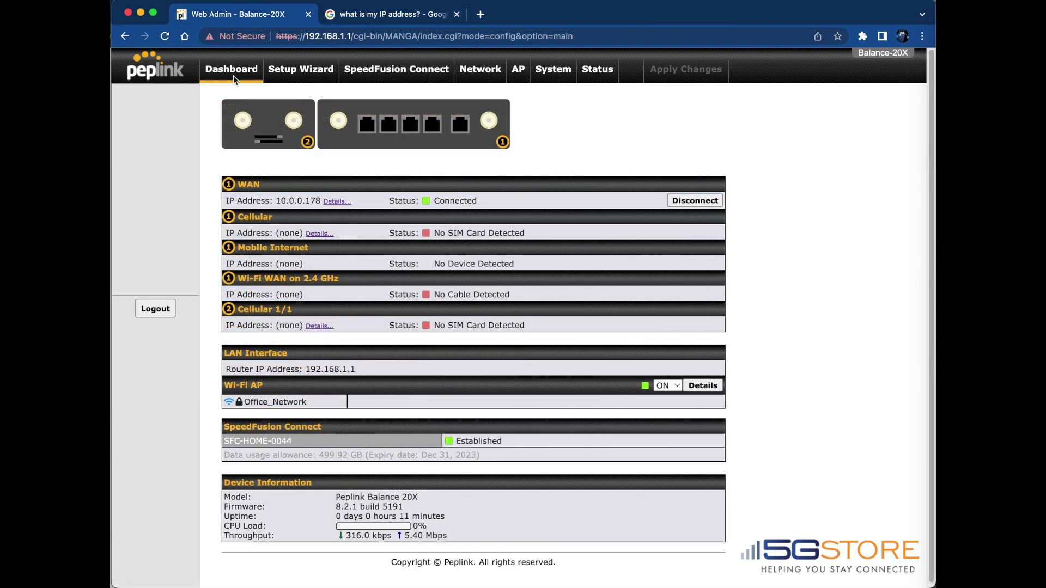
Show the Status > Active Sessions search listing outbound sessions over SFC-HOME-0044
click(598, 72)
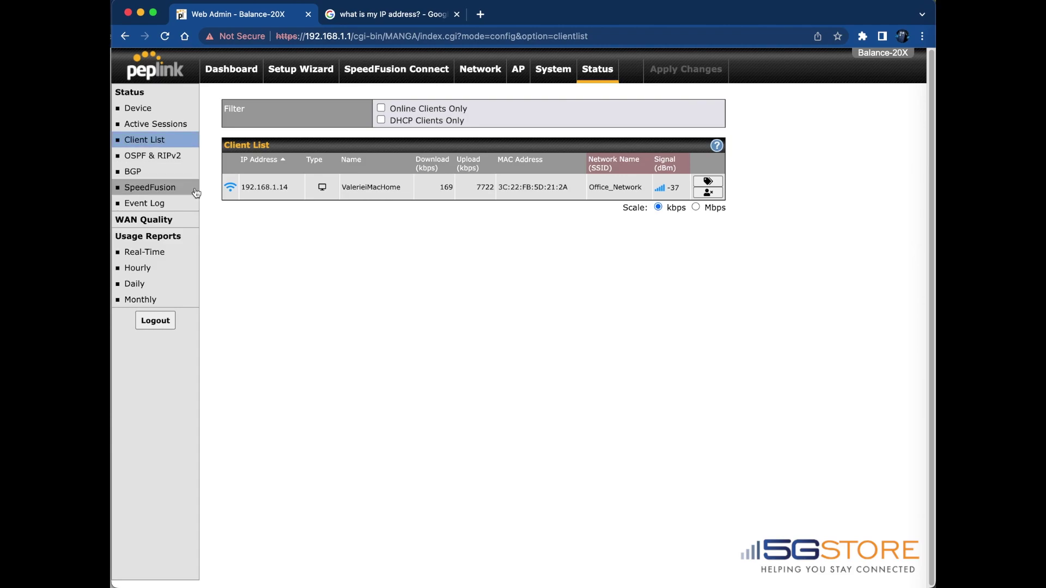
click(152, 125)
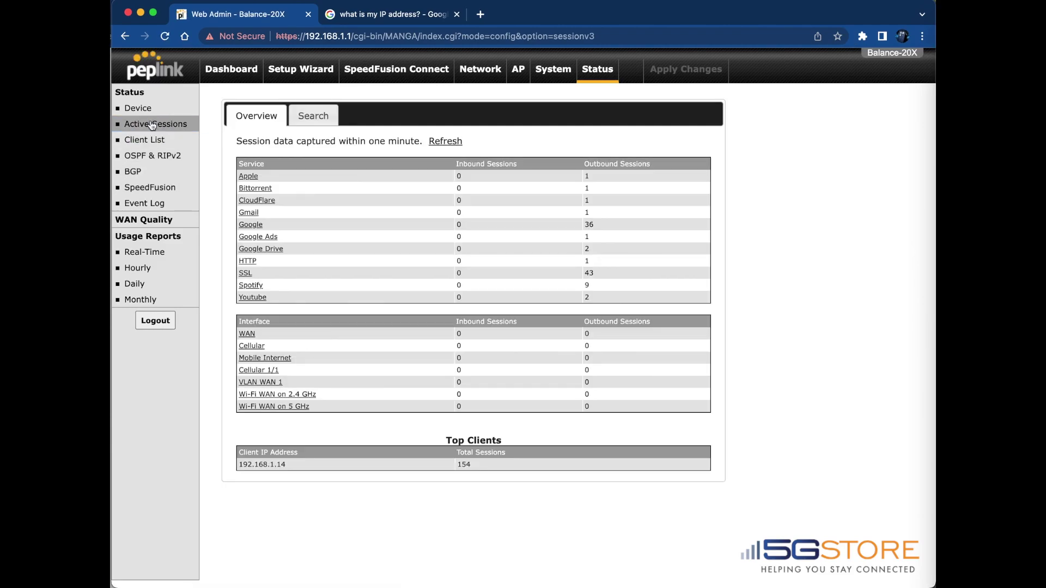
click(304, 111)
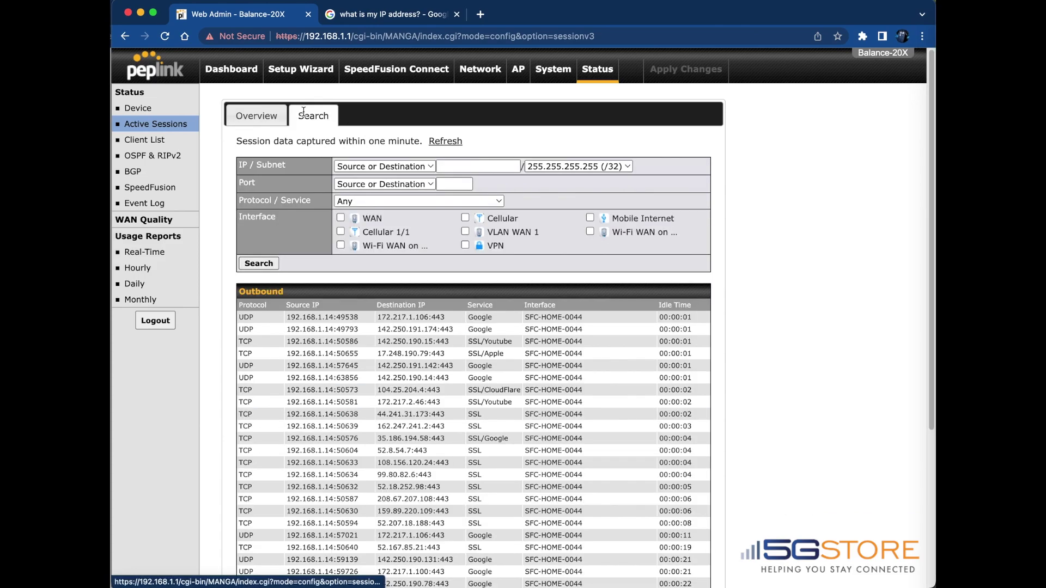